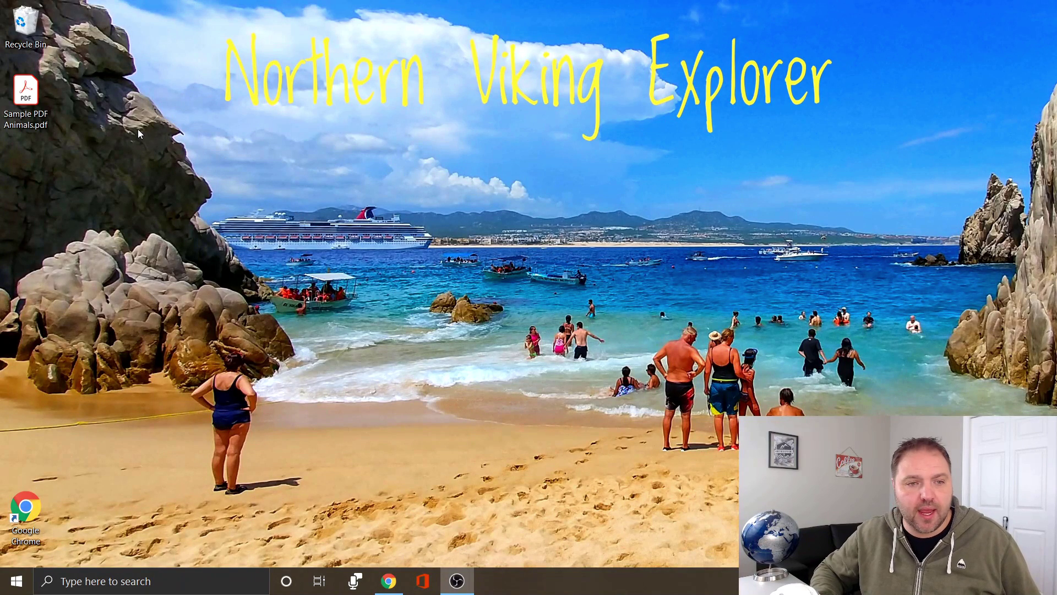
- Preview the sample animals PDF, then open combinepdf.com from the Google pdf combiner results
double_click(43, 102)
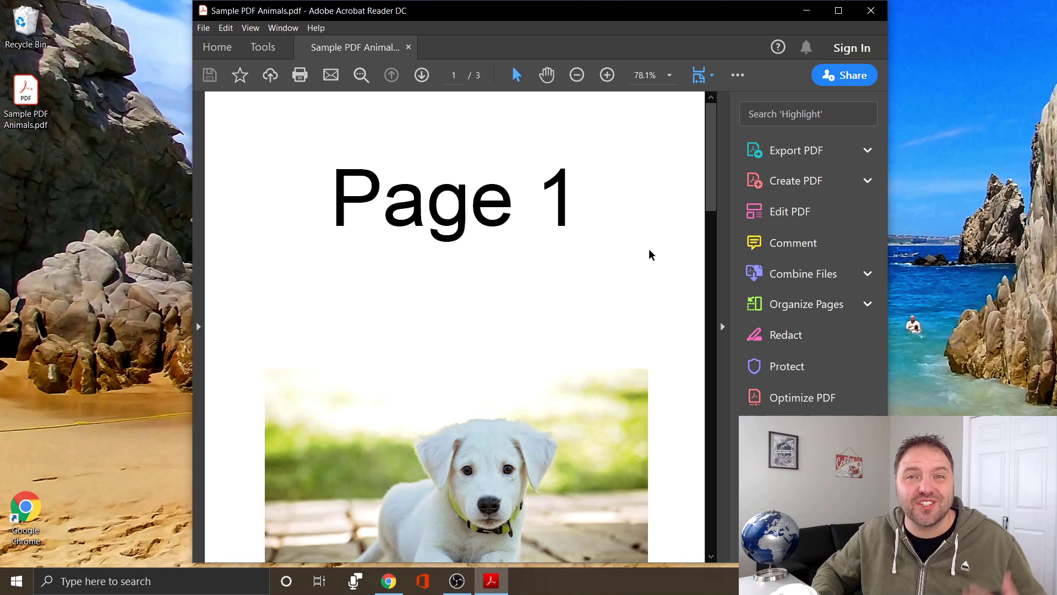
scroll(649, 255, "down", 1)
scroll(650, 255, "down", 1)
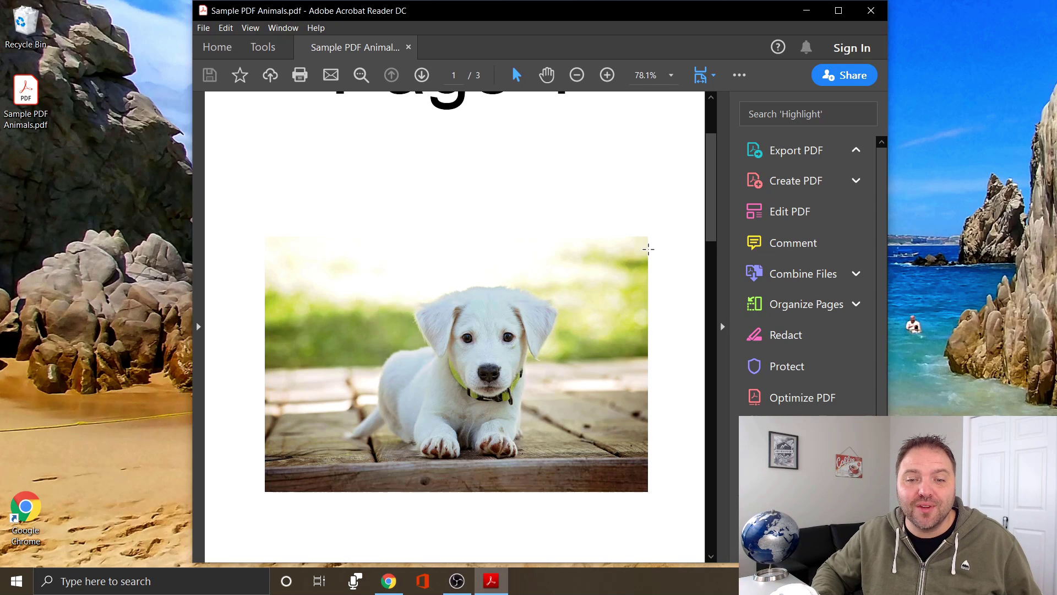
scroll(649, 254, "down", 1)
scroll(649, 254, "down", 1)
scroll(649, 254, "down", 3)
scroll(650, 254, "down", 2)
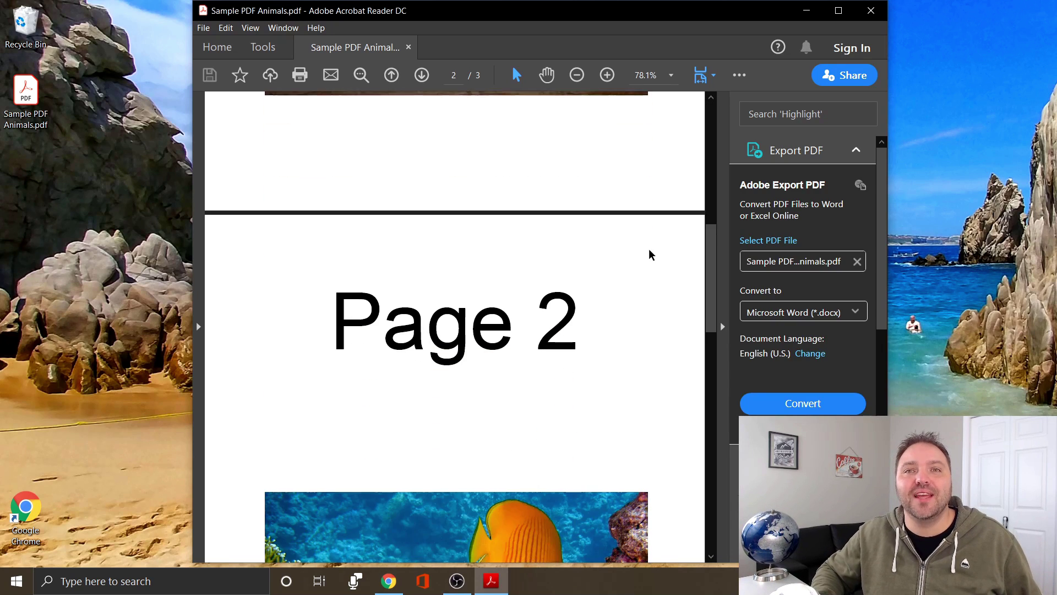
scroll(649, 254, "down", 3)
scroll(649, 255, "down", 2)
scroll(649, 254, "down", 2)
scroll(651, 249, "down", 3)
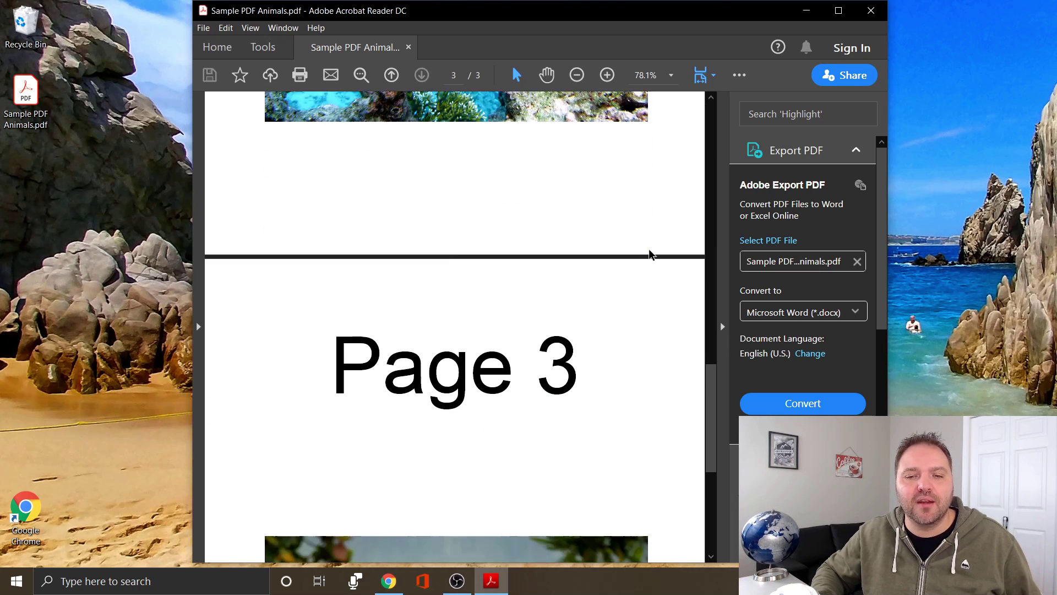
scroll(650, 249, "down", 4)
scroll(650, 248, "down", 2)
scroll(649, 249, "down", 1)
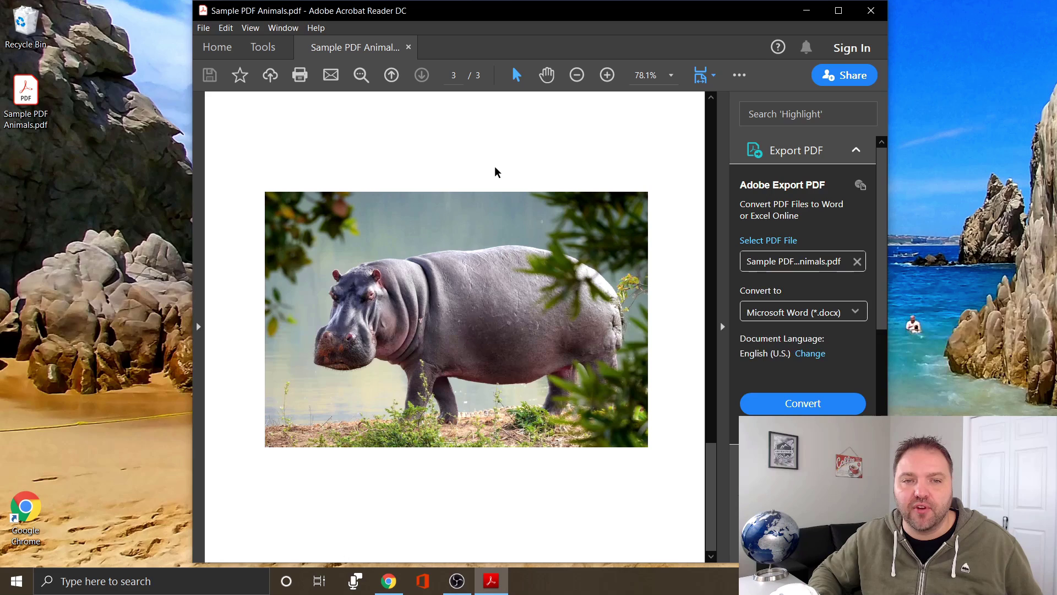
left_click(871, 11)
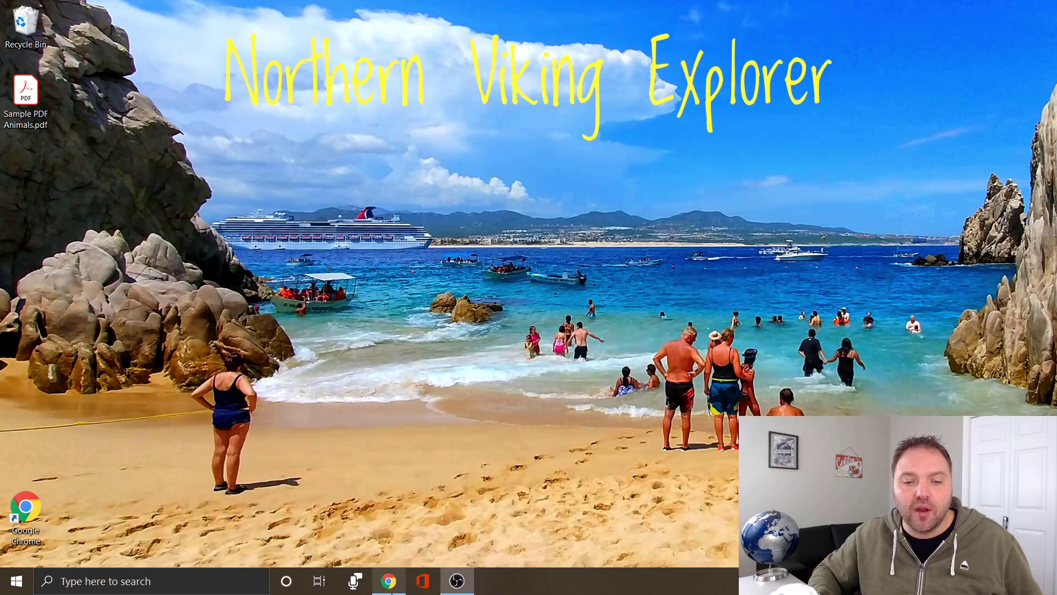
left_click(388, 581)
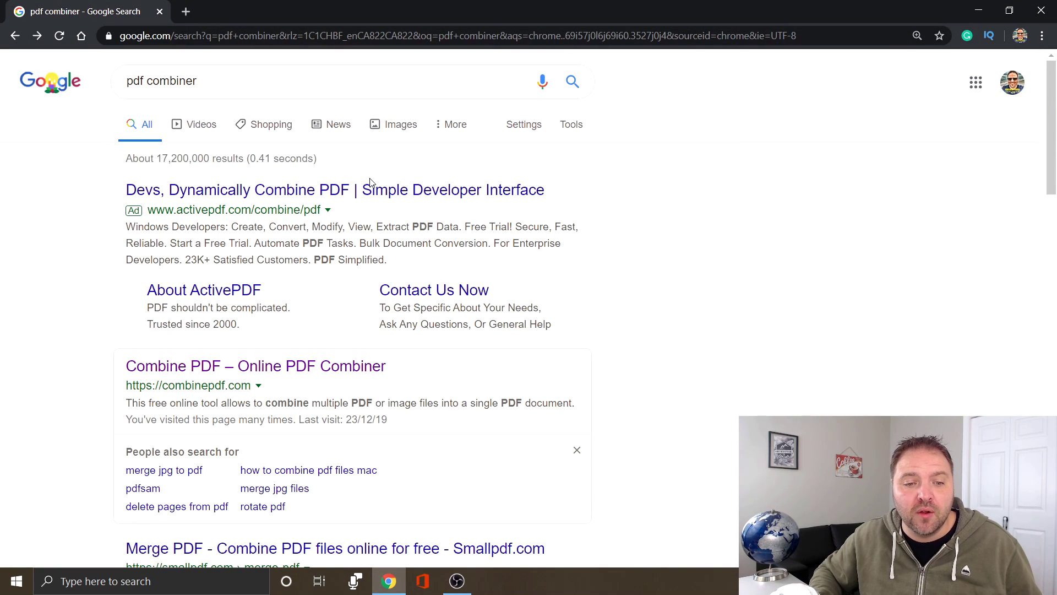
scroll(634, 205, "down", 3)
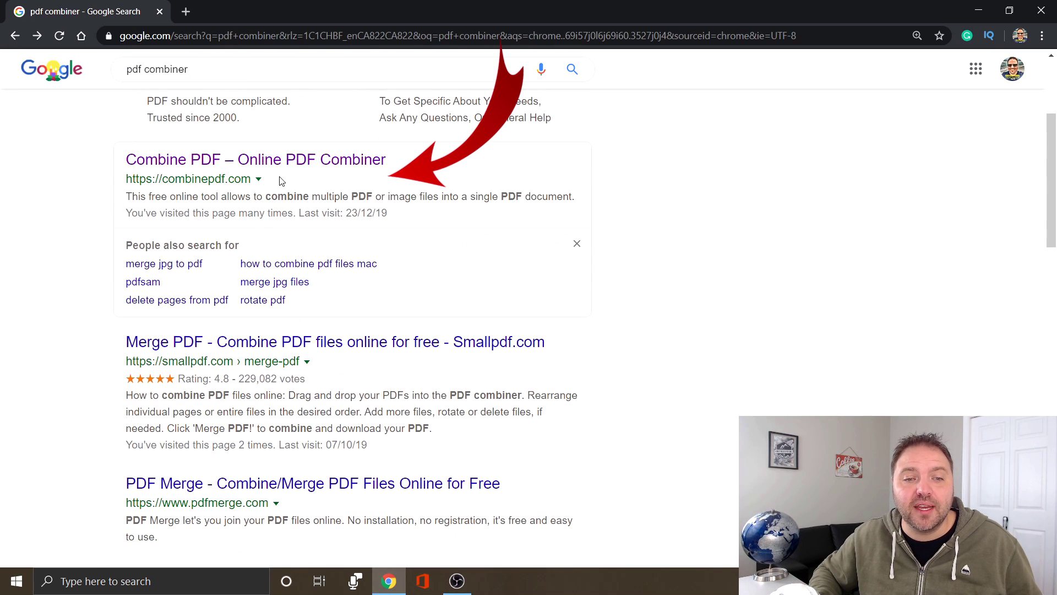
left_click(298, 162)
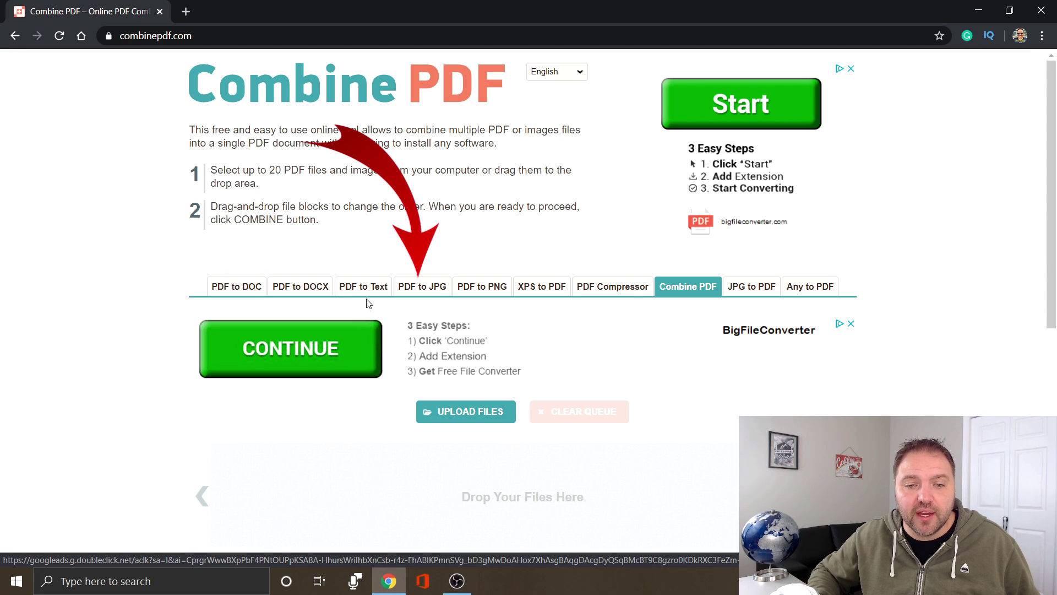
- Switch pdftoimage.com to its PDF to JPG converter tab
left_click(426, 291)
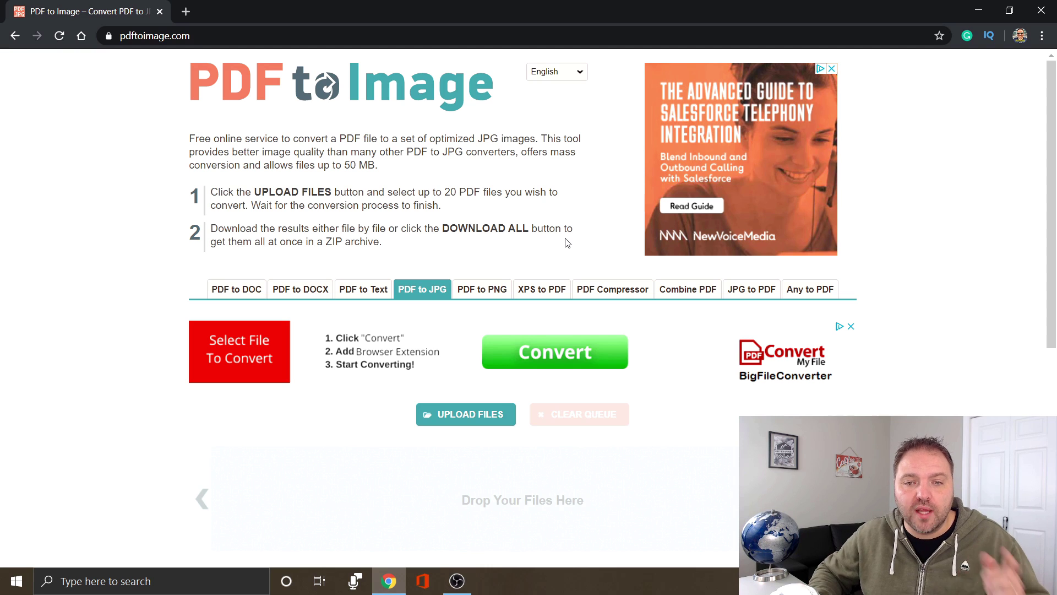
scroll(566, 241, "down", 1)
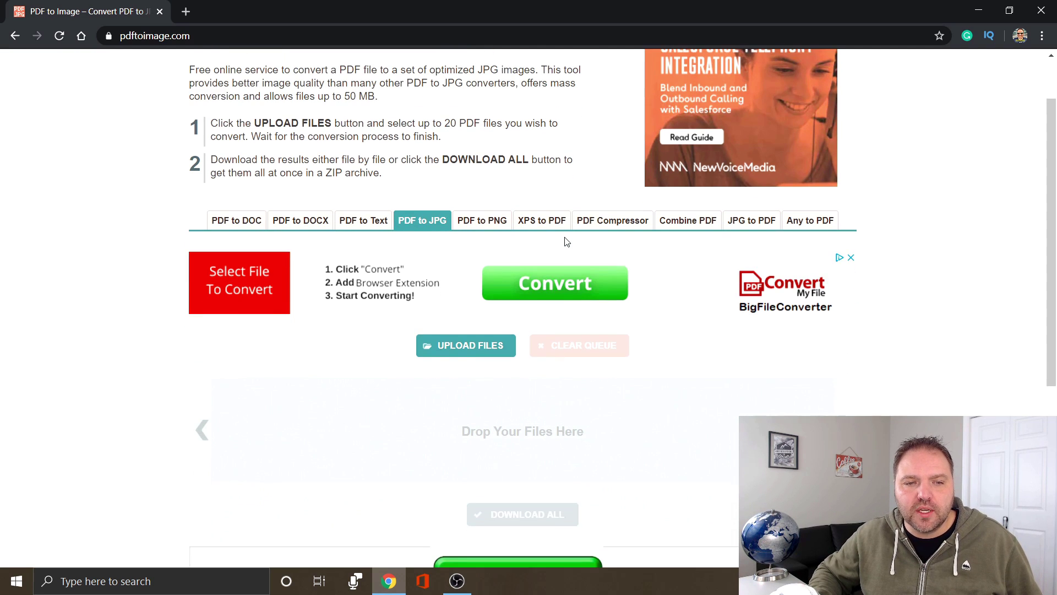
scroll(566, 241, "down", 1)
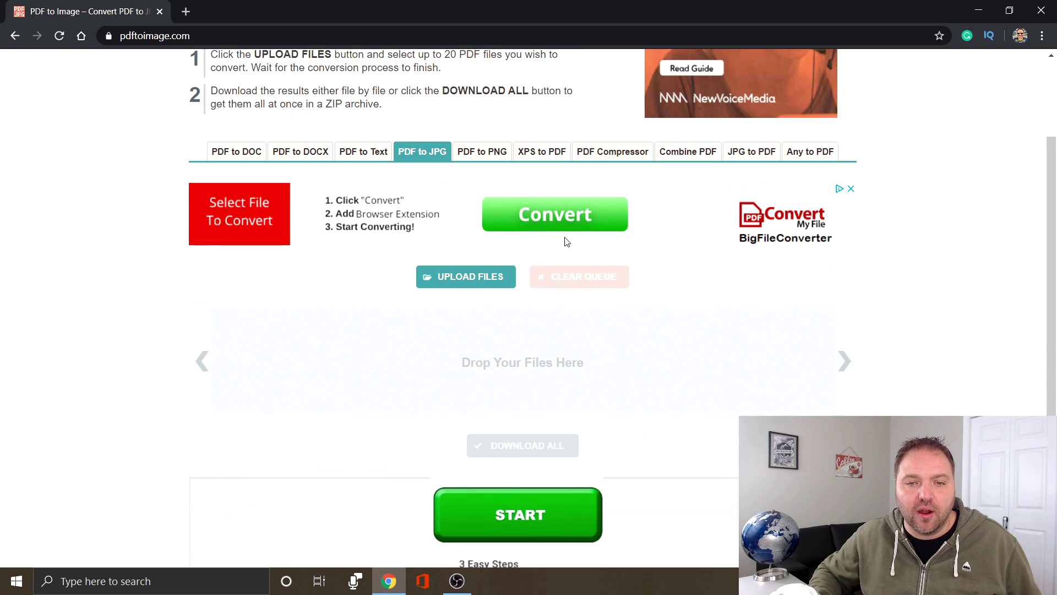
scroll(566, 242, "down", 1)
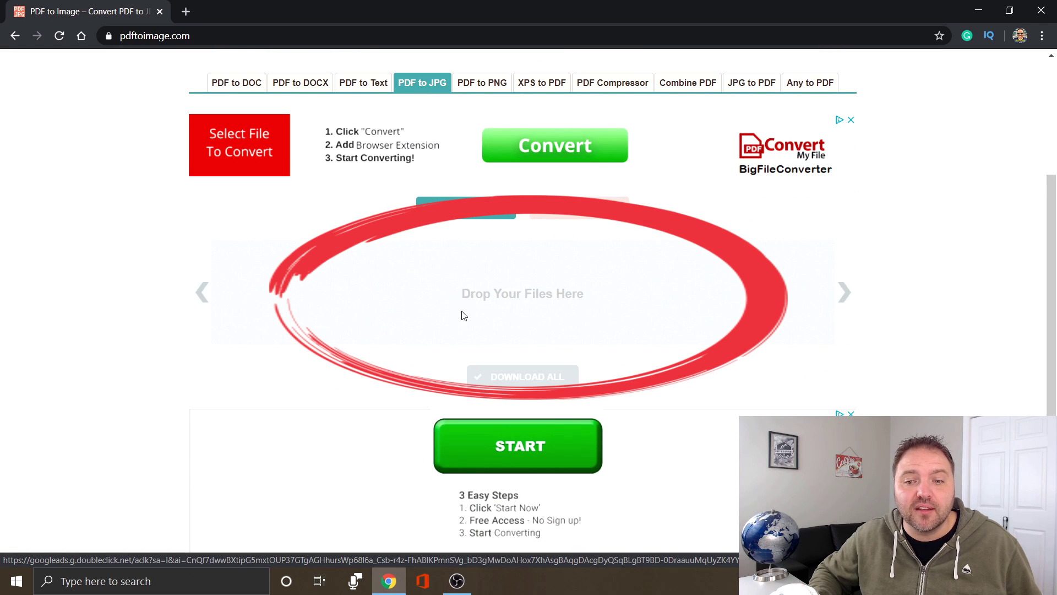
- Drag Sample PDF Animals.pdf from the desktop into the drop zone for JPG conversion
left_click_drag(541, 8, 584, 25)
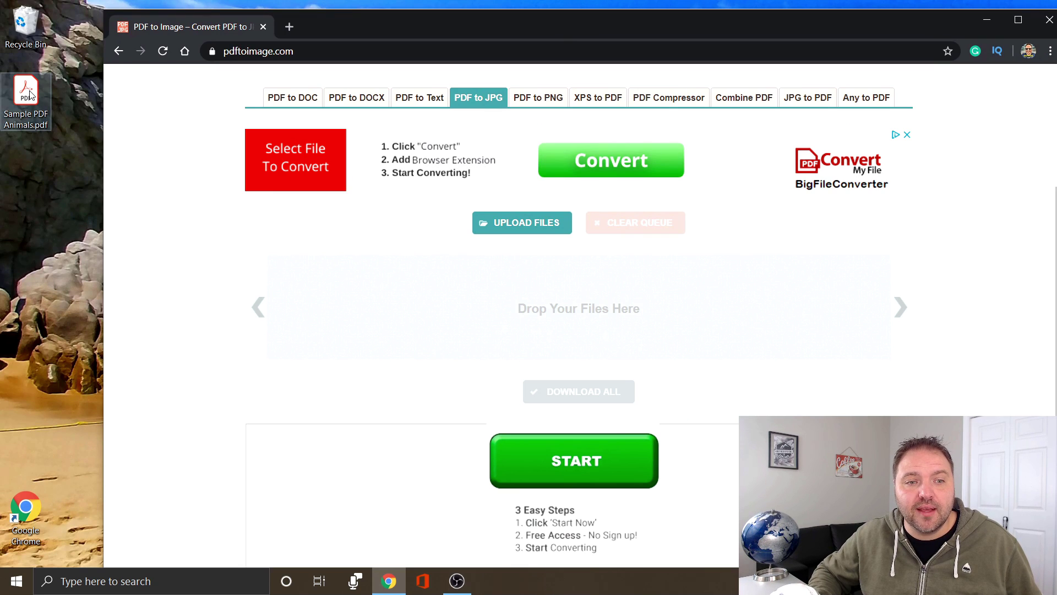
left_click_drag(29, 95, 345, 287)
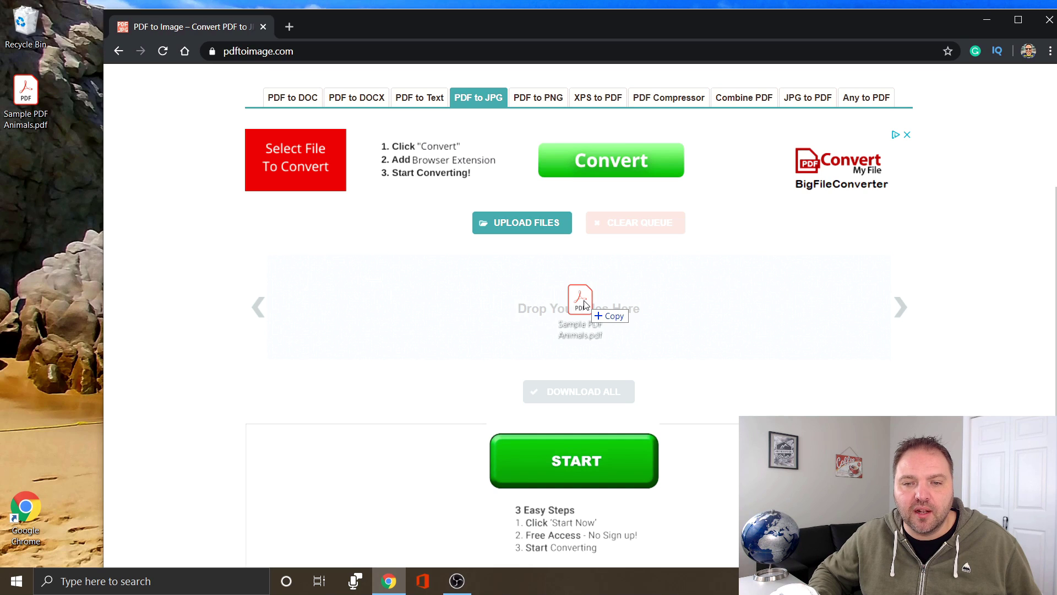
left_click_drag(346, 287, 583, 306)
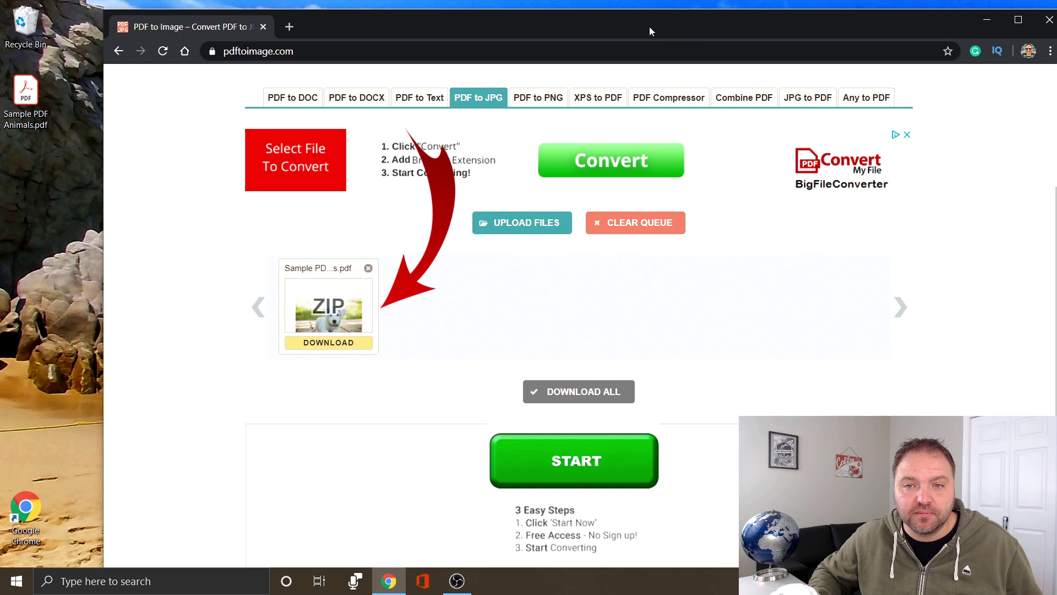
left_click_drag(650, 27, 648, 18)
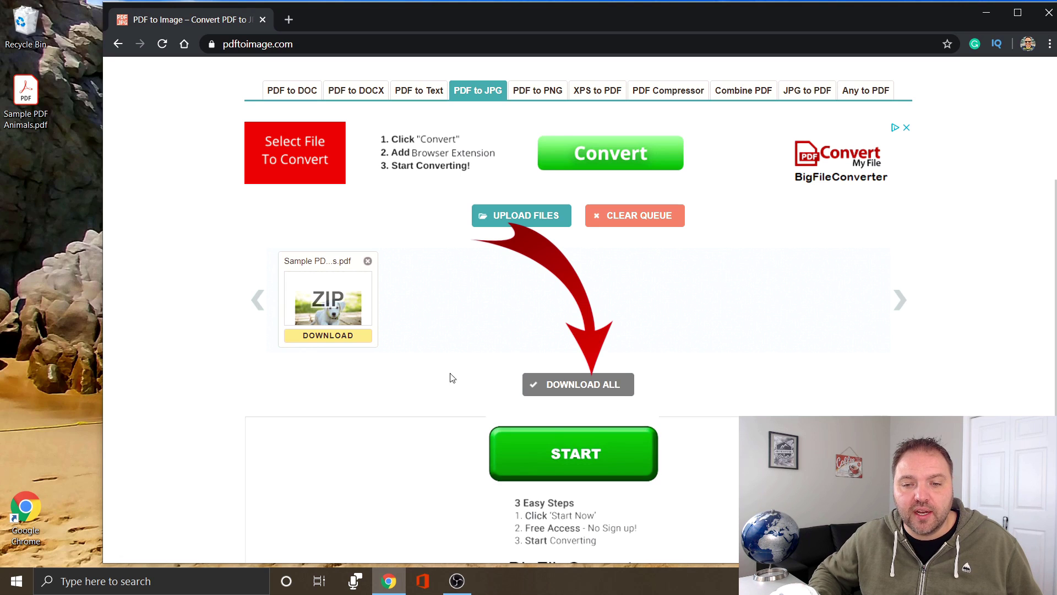
- Download pdftoimage (2).zip, save it onto the desktop, and minimize Chrome
left_click(599, 388)
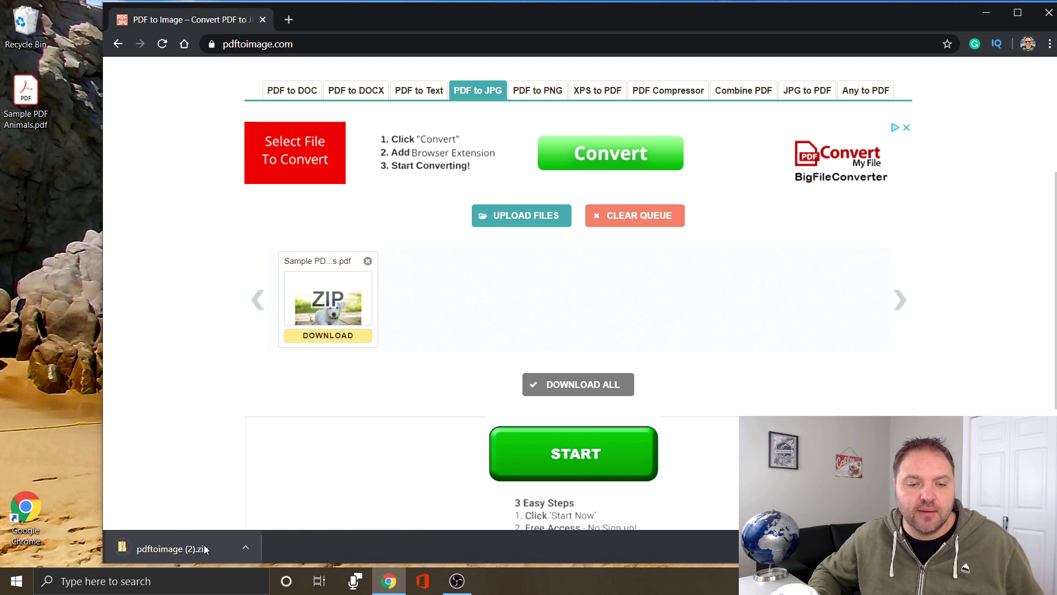
mouse_move(204, 543)
left_mouse_down()
mouse_move(54, 258)
mouse_move(42, 175)
left_mouse_up()
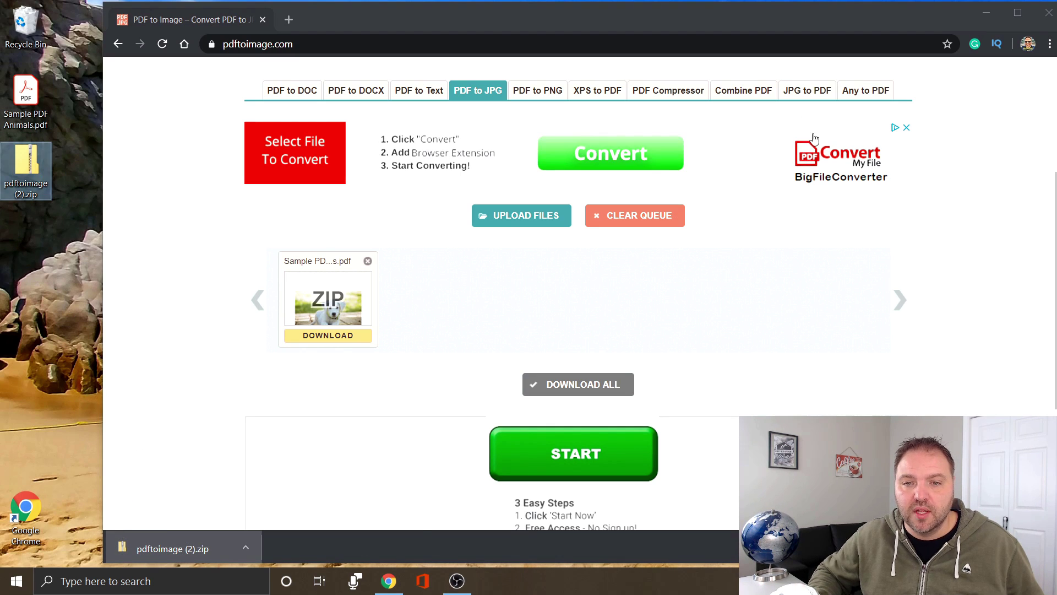
left_click(987, 18)
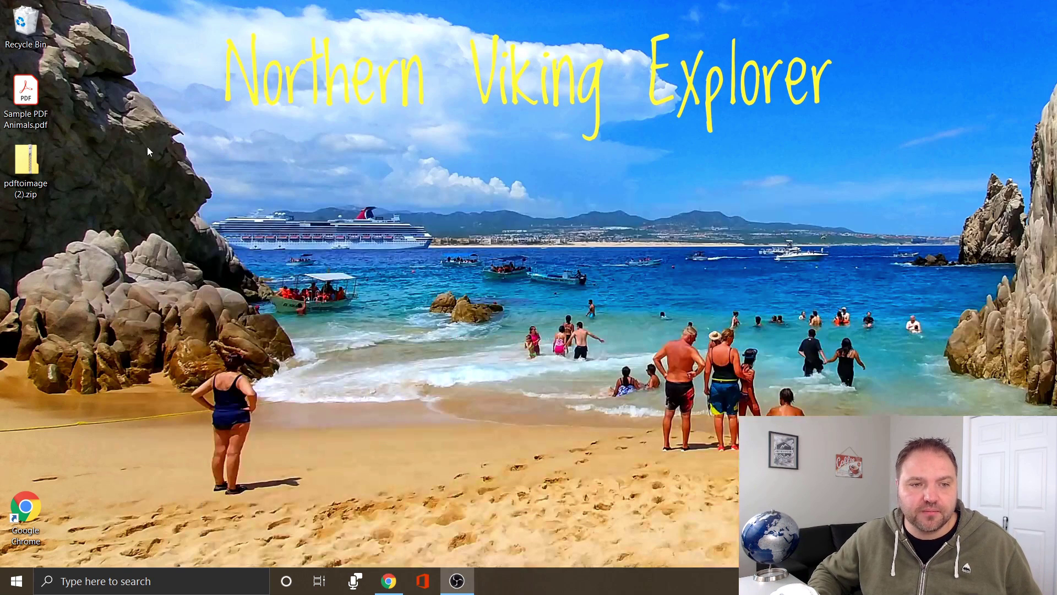
- Open pdftoimage (2).zip and its Sample PDF Animals folder
double_click(31, 169)
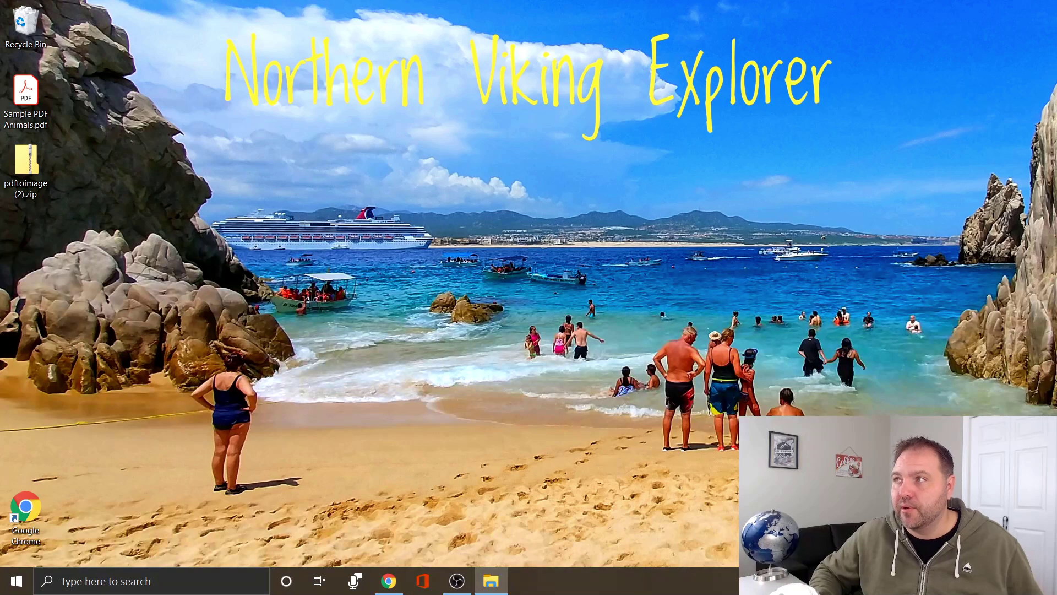
left_click_drag(600, 36, 552, 43)
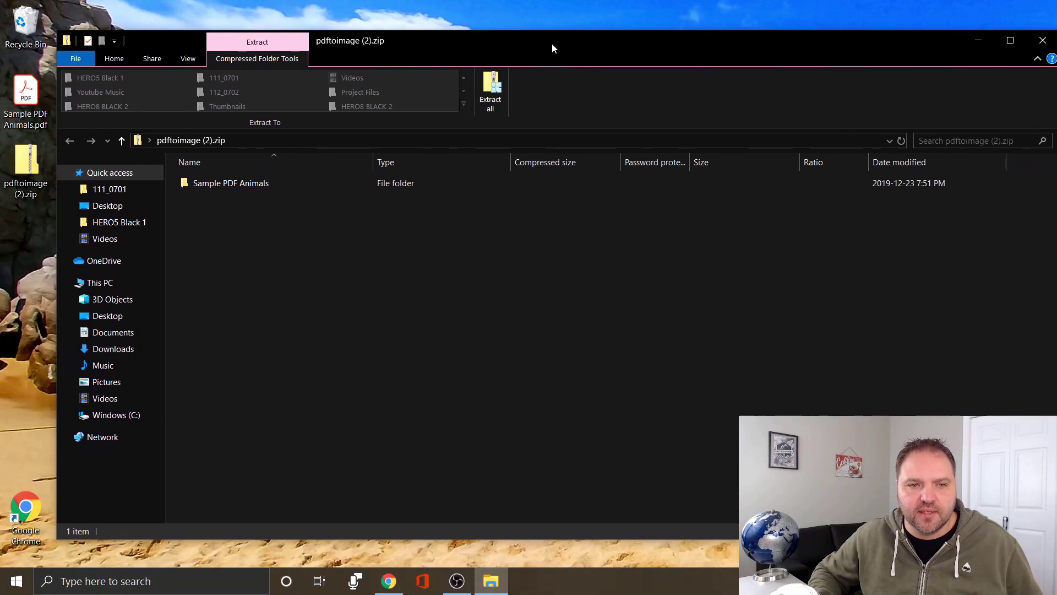
double_click(227, 186)
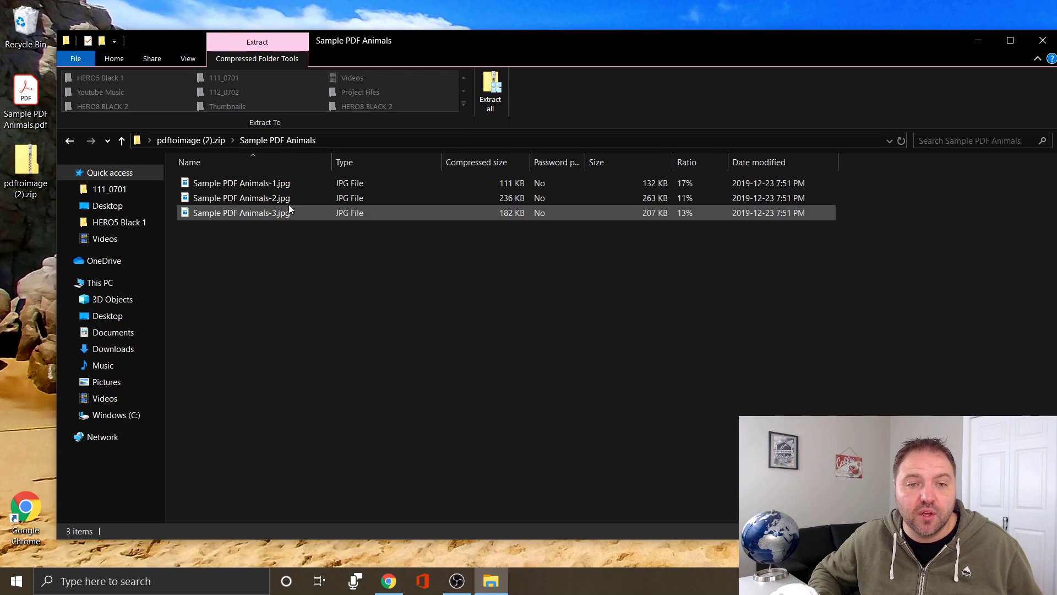
- View Sample PDF Animals-1, -2 and -3.jpg in Photos in turn
double_click(256, 187)
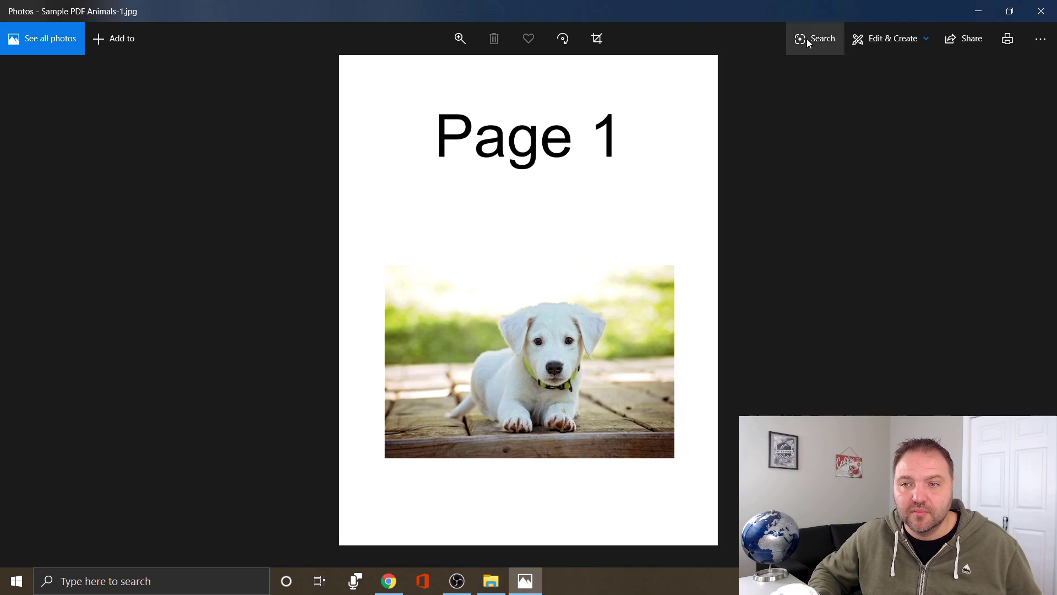
left_click(978, 11)
double_click(278, 193)
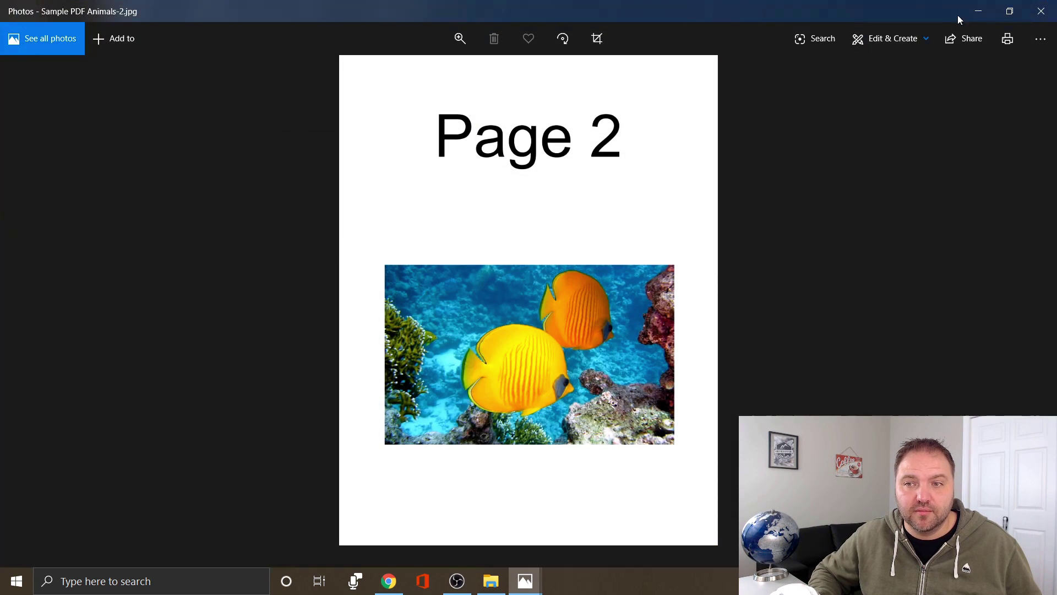
left_click(978, 11)
left_click(255, 212)
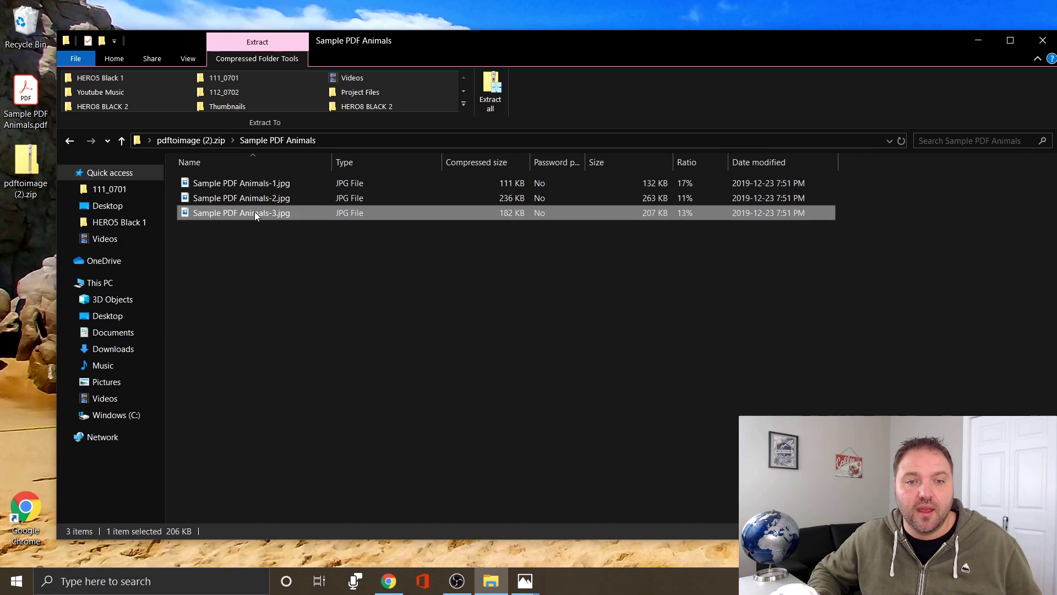
double_click(255, 211)
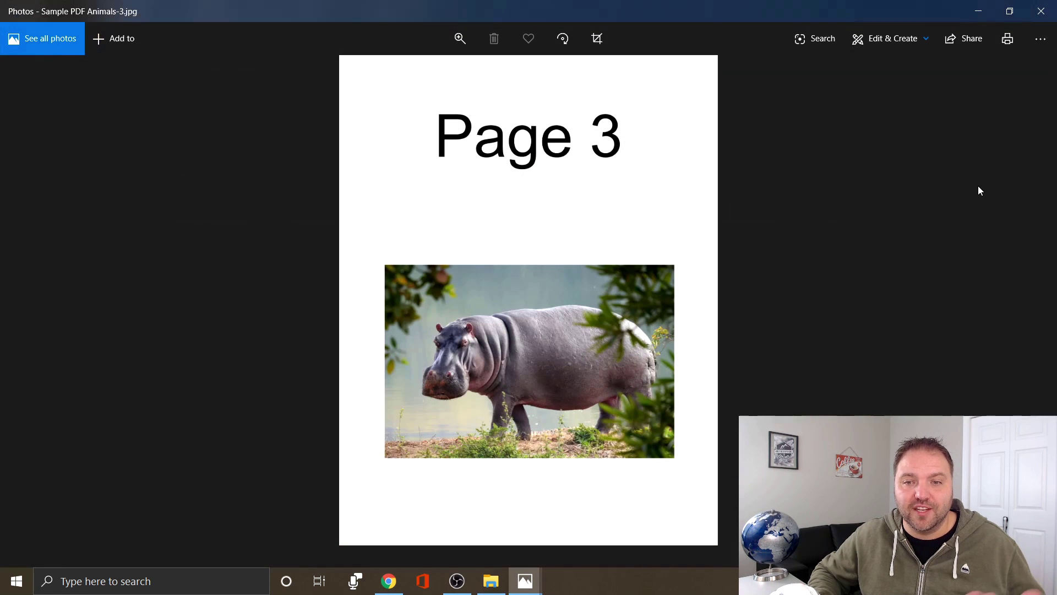